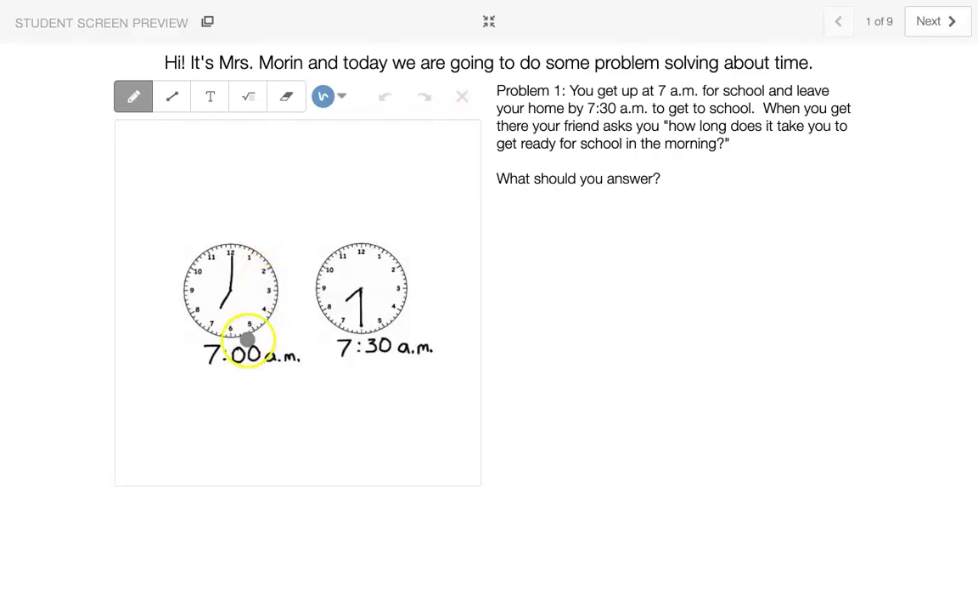
# Type '30 minutes' as the answer on Problem 1's canvas and advance to Problem #2
pyautogui.click(210, 98)
pyautogui.click(192, 160)
pyautogui.write('30')
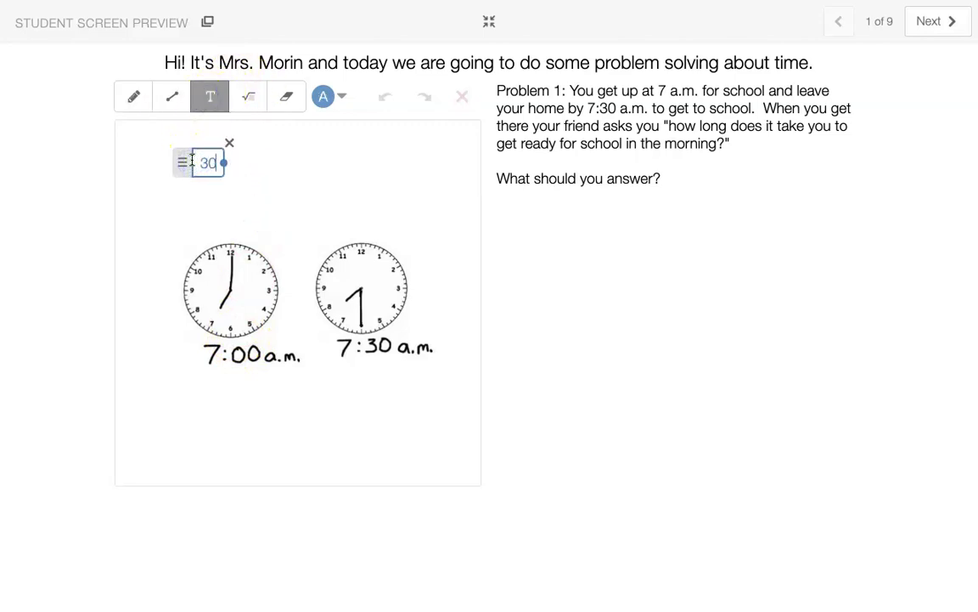
pyautogui.write(' minutes')
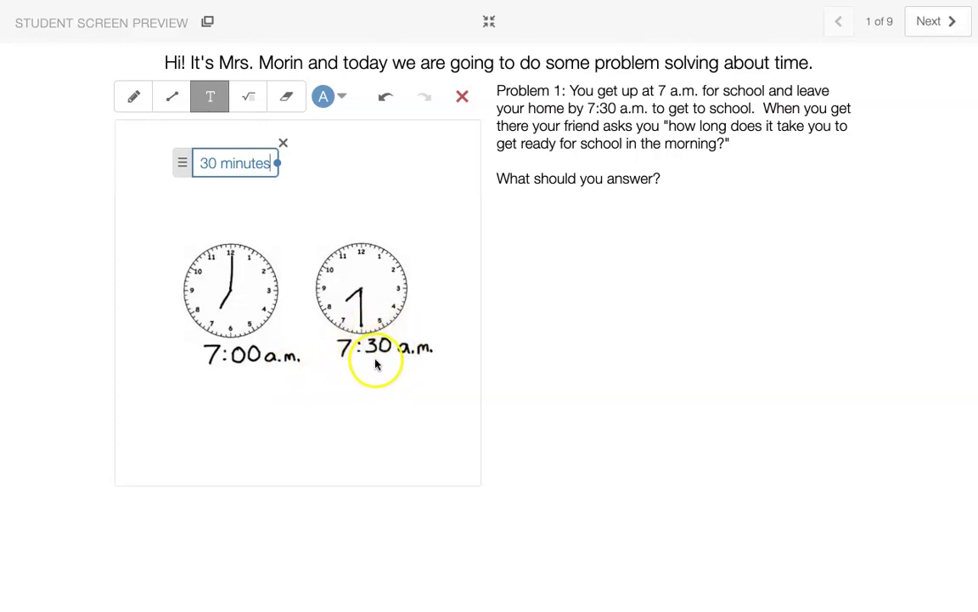
pyautogui.click(950, 28)
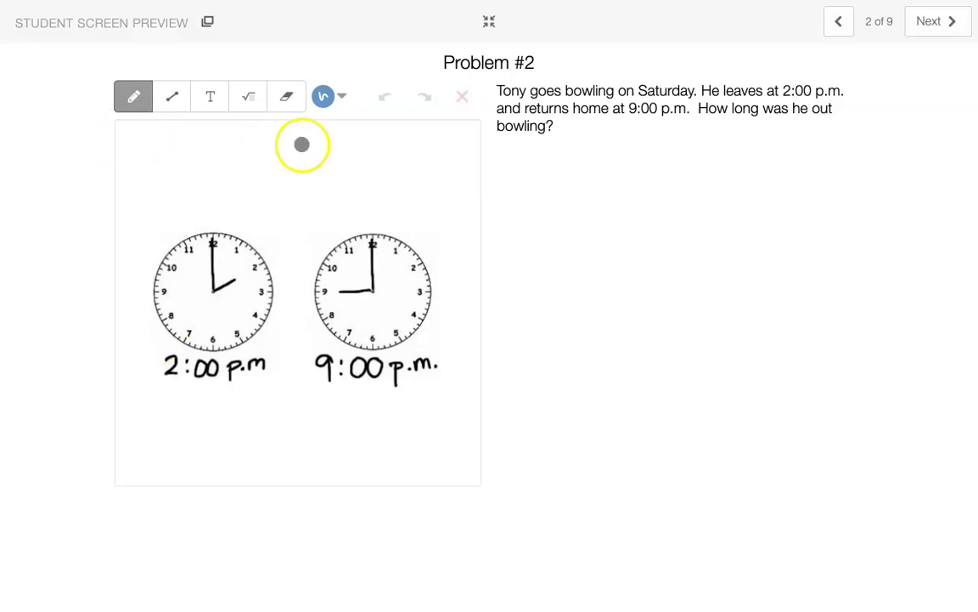
# Add the text '7 hours he was out bowling.' above the clocks, then advance to Problem #3
pyautogui.click(345, 97)
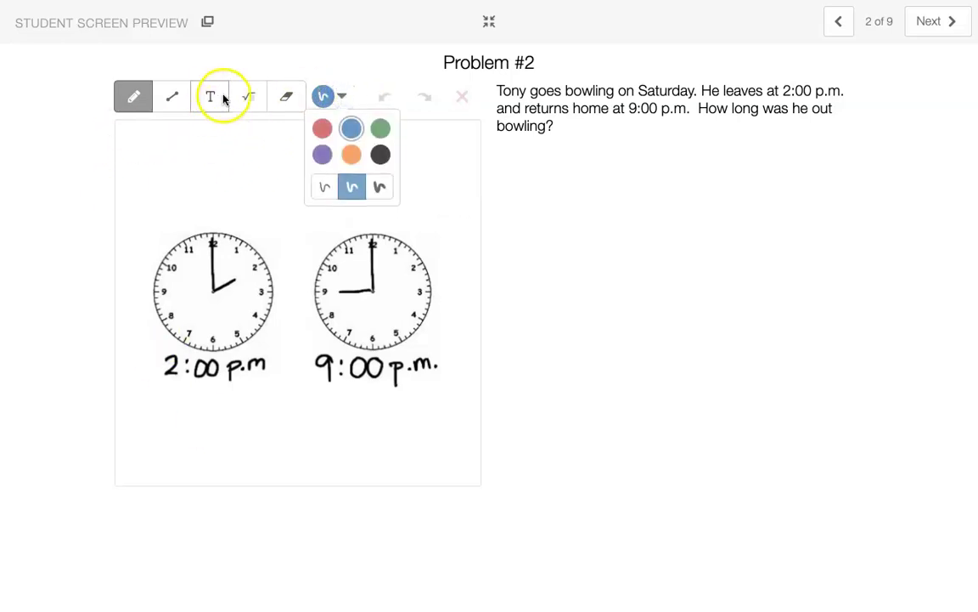
pyautogui.click(211, 96)
pyautogui.click(168, 165)
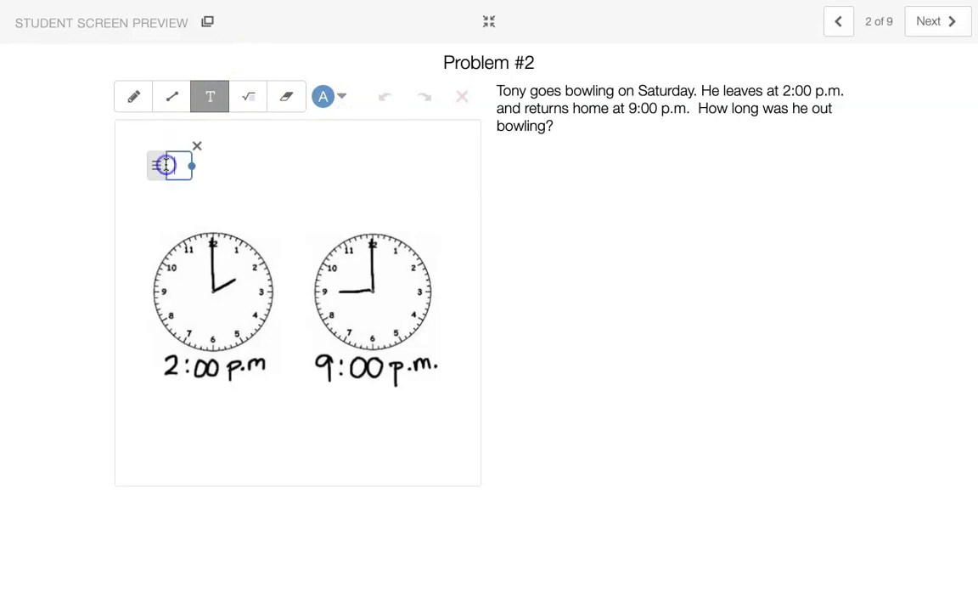
pyautogui.write('7 hours he')
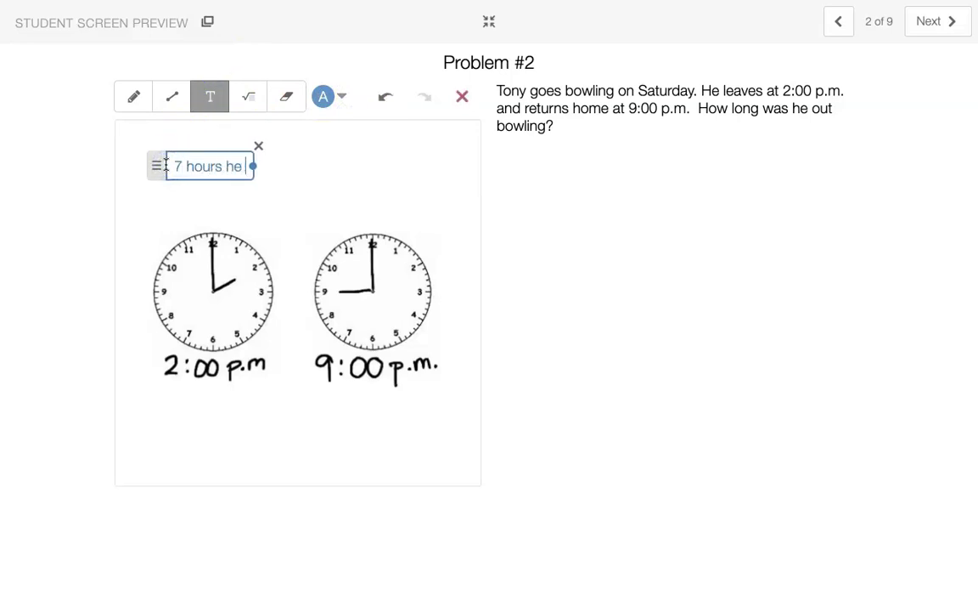
pyautogui.write(' was out bowling.')
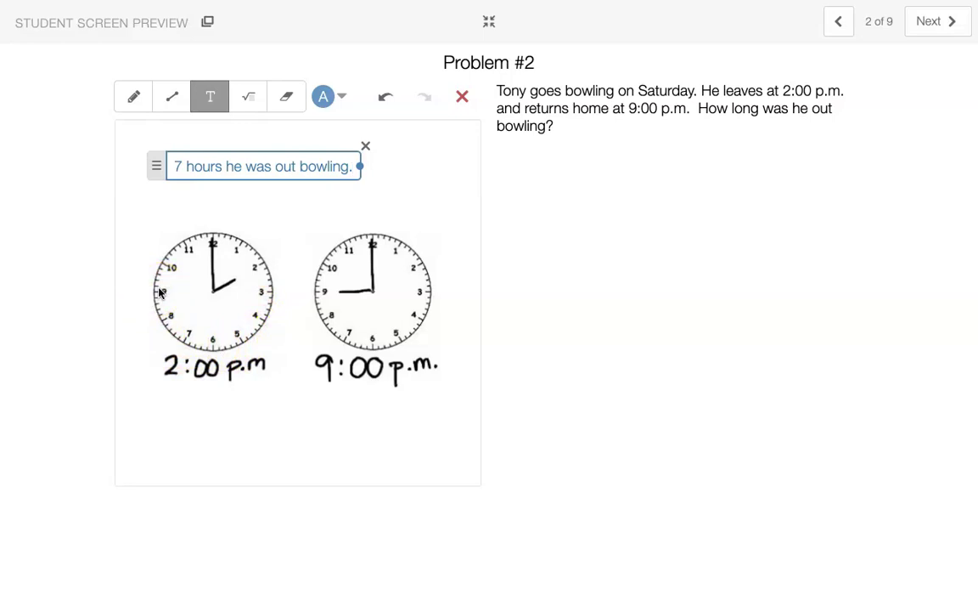
pyautogui.click(940, 29)
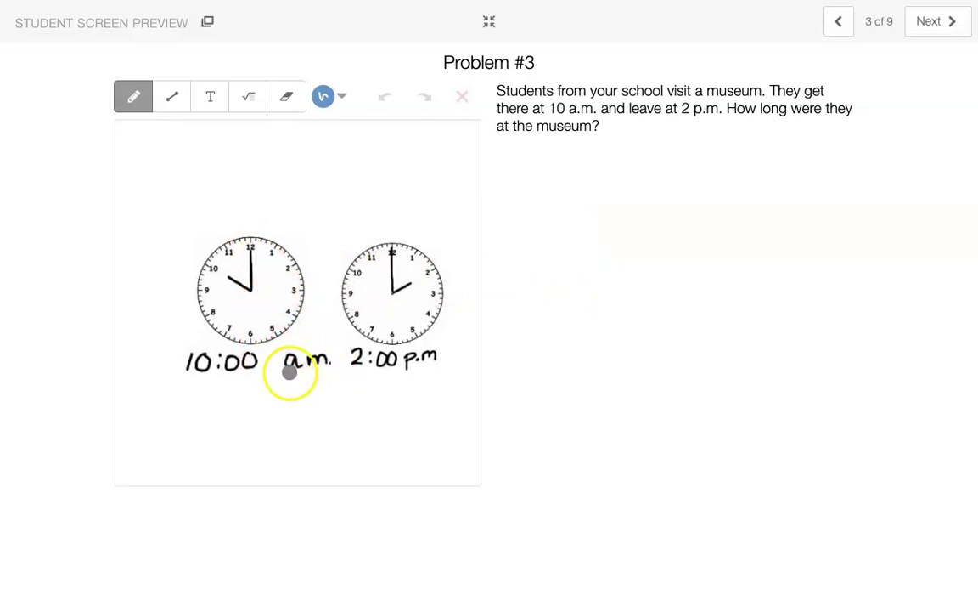
# Underline the a.m. under 10:00 and the p.m. under 2:00, and arc the hours on the 10:00 clock
pyautogui.moveTo(287, 372); pyautogui.dragTo(323, 371)
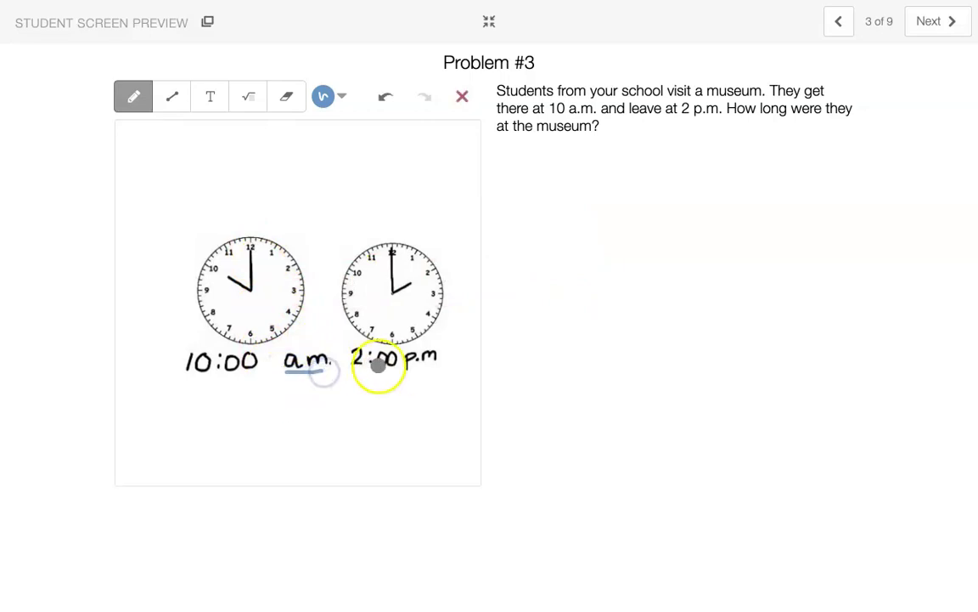
pyautogui.moveTo(408, 370); pyautogui.dragTo(439, 367)
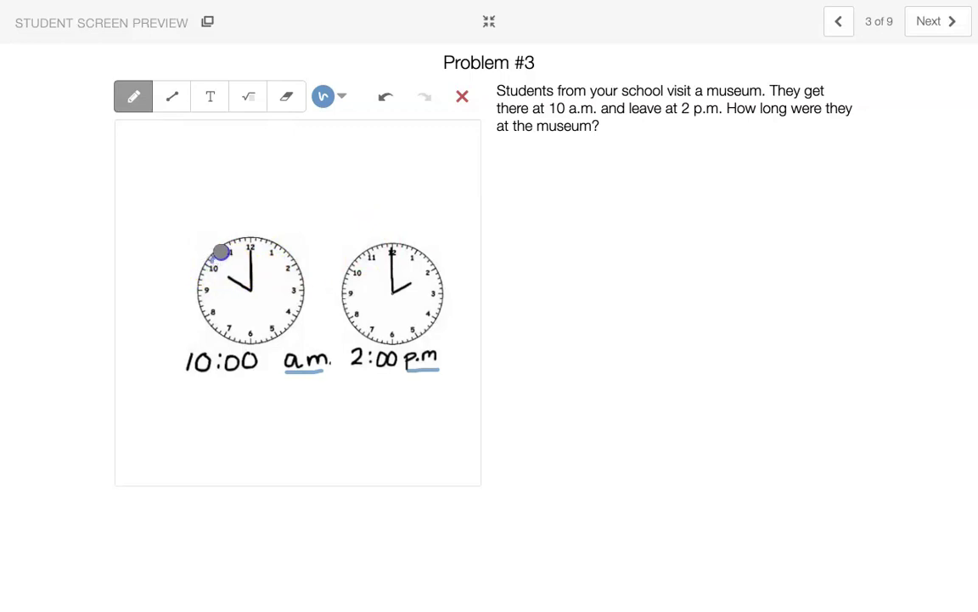
pyautogui.moveTo(222, 251)
pyautogui.mouseDown()
pyautogui.moveTo(263, 239)
pyautogui.moveTo(255, 245)
pyautogui.moveTo(293, 264)
pyautogui.mouseUp()
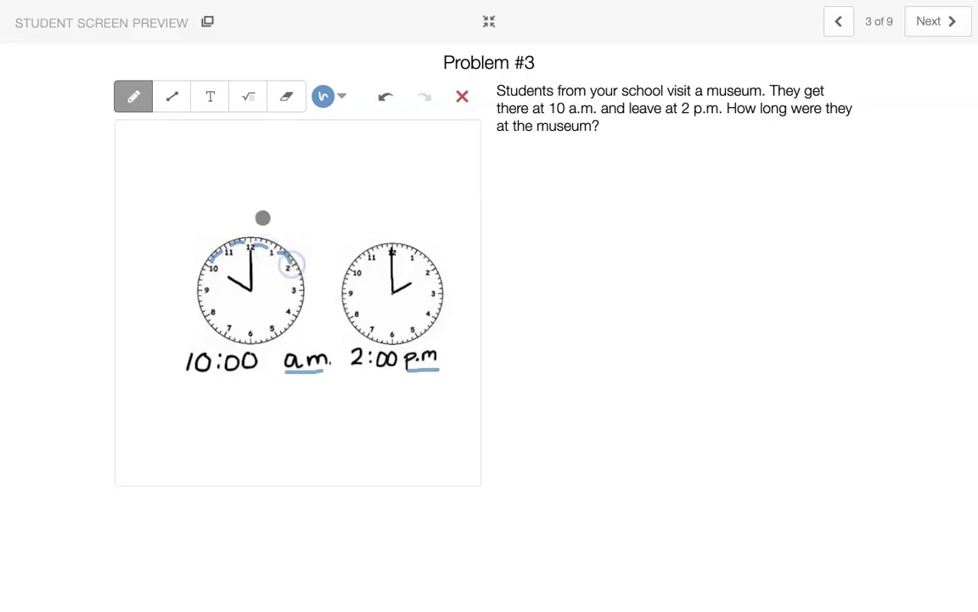
# Type '4 hours they were at the museum.' as the answer and advance to Problem 4
pyautogui.click(209, 96)
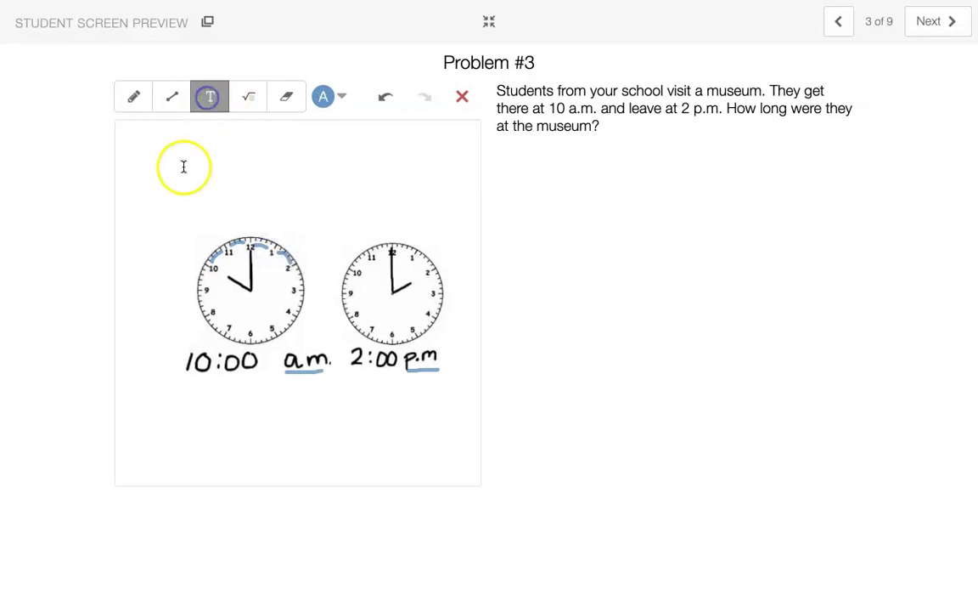
pyautogui.click(183, 171)
pyautogui.write('4 ho')
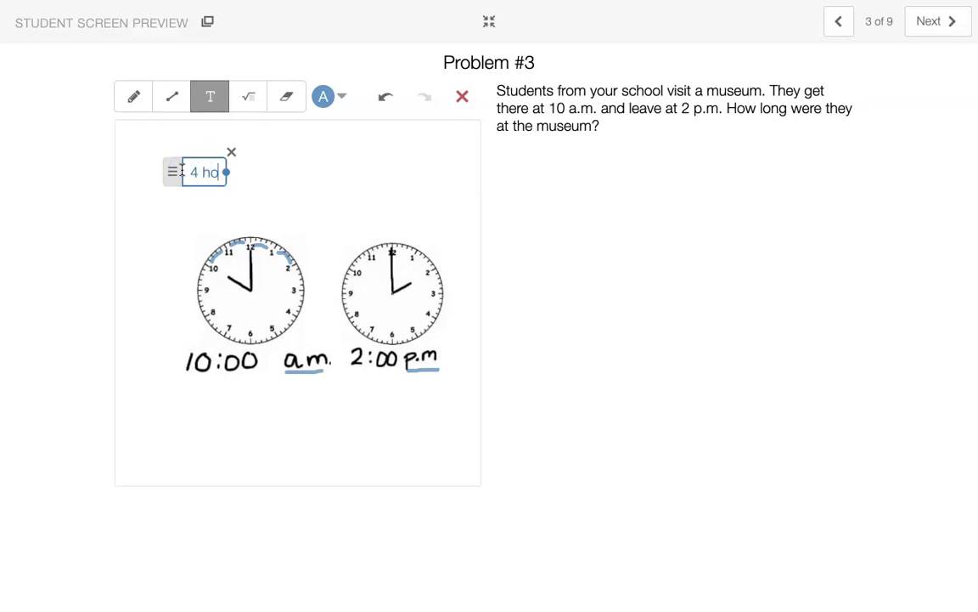
pyautogui.write('urs the')
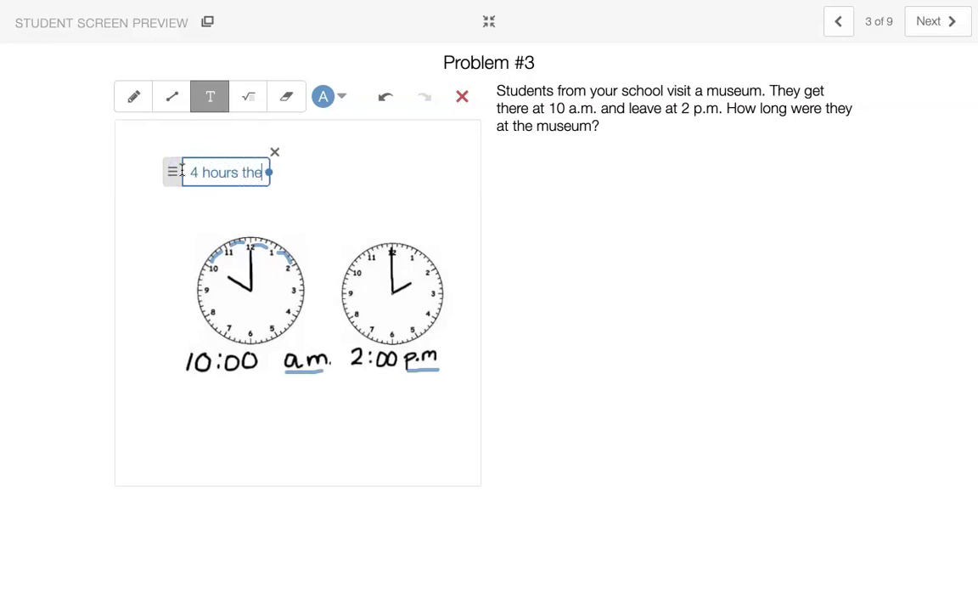
pyautogui.write('y were at the')
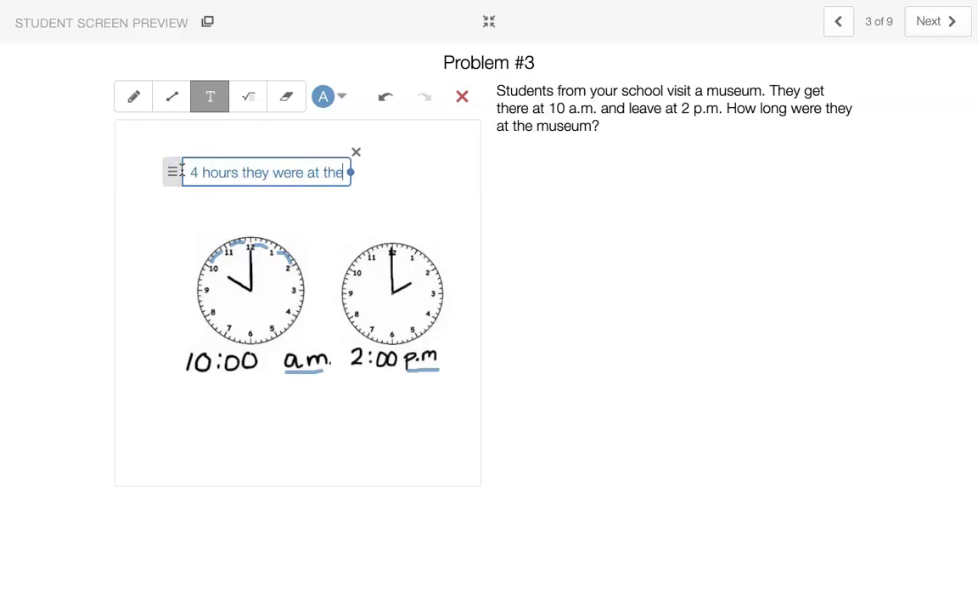
pyautogui.write(' museum')
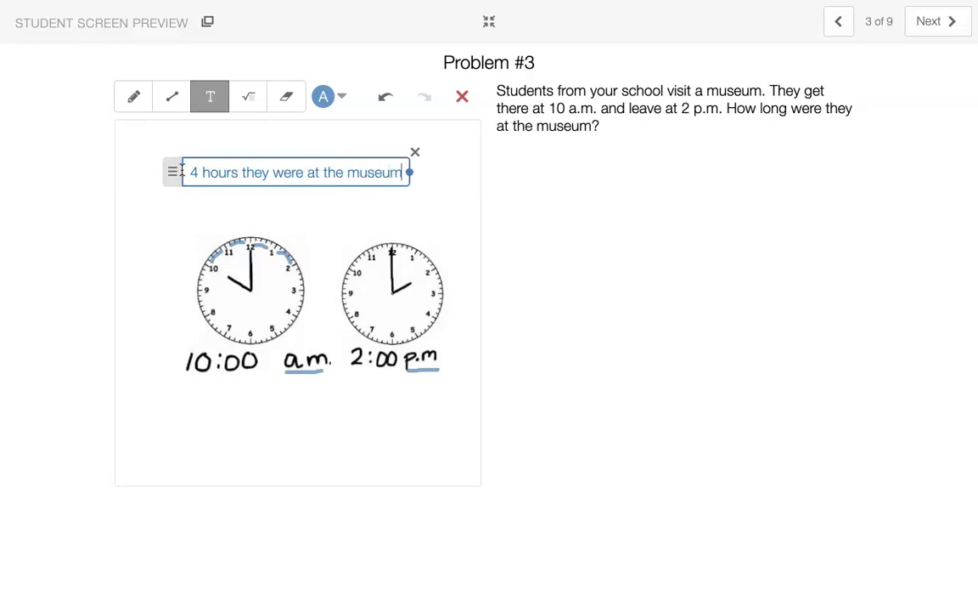
pyautogui.write('.')
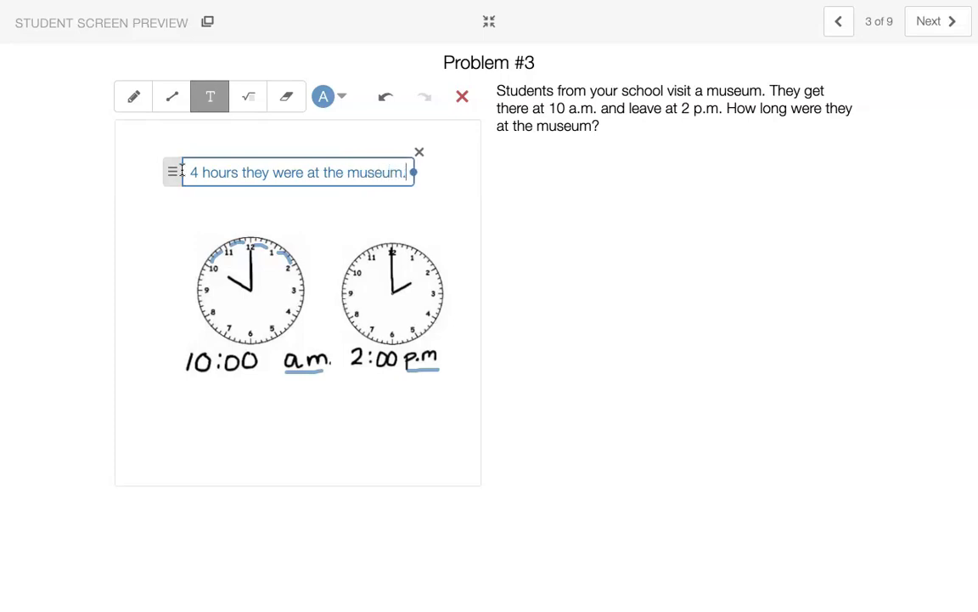
pyautogui.click(938, 28)
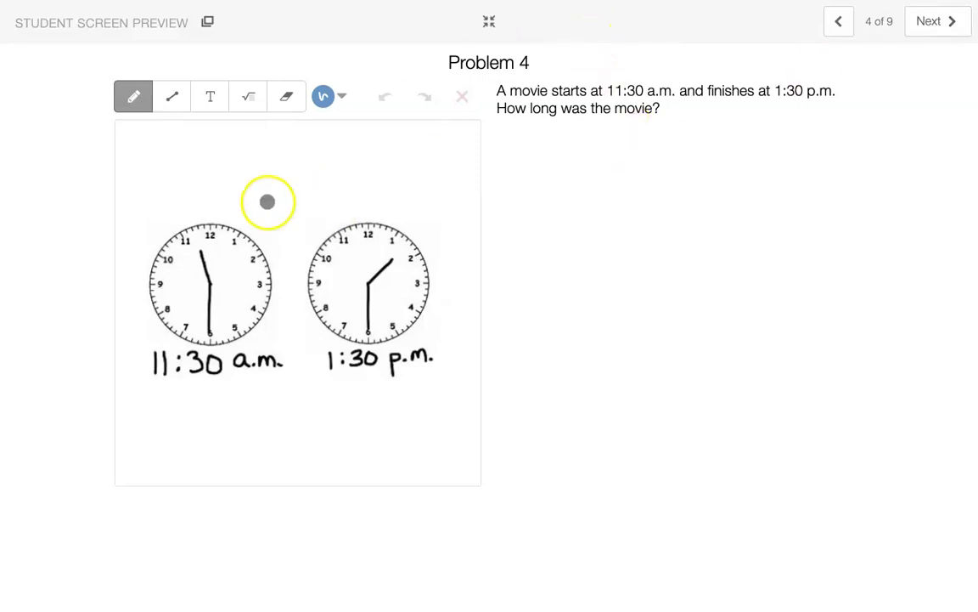
# Draw pen underlines beneath a.m. under 11:30 and p.m. under 1:30
pyautogui.moveTo(237, 374); pyautogui.dragTo(273, 373)
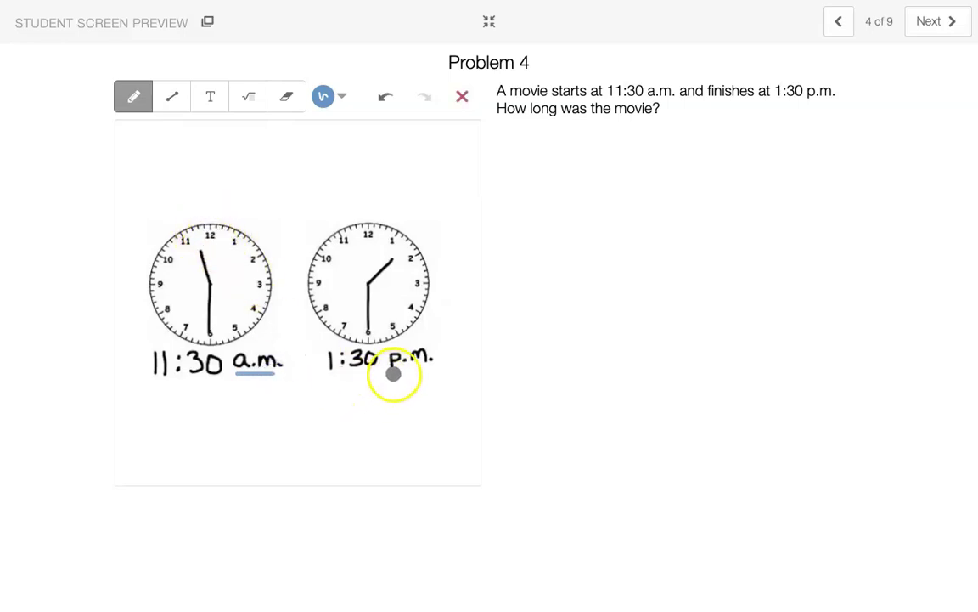
pyautogui.moveTo(392, 371); pyautogui.dragTo(430, 371)
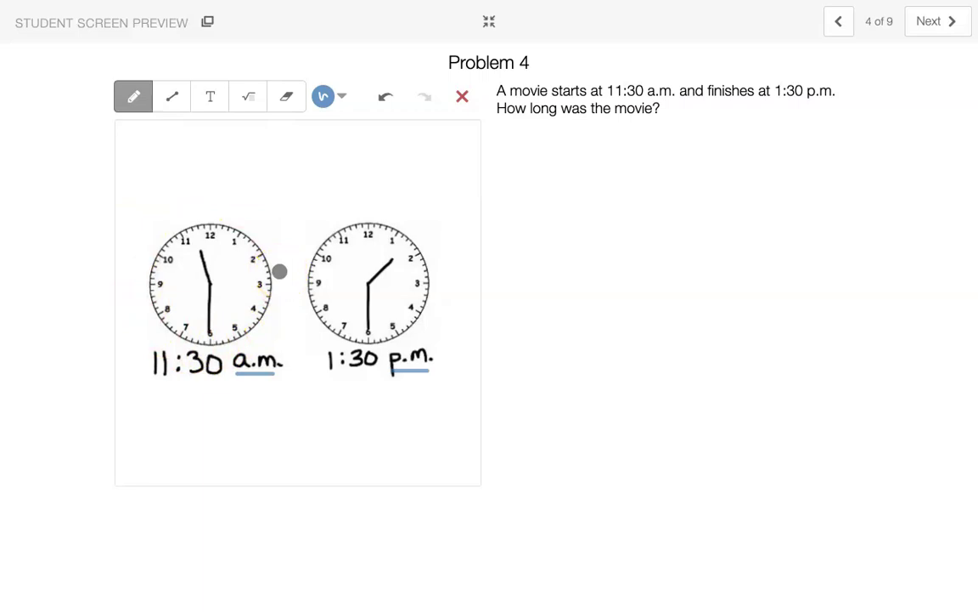
# Type '2 hours was the length of the movie' above the clocks and advance to Problem 5
pyautogui.click(209, 98)
pyautogui.click(160, 160)
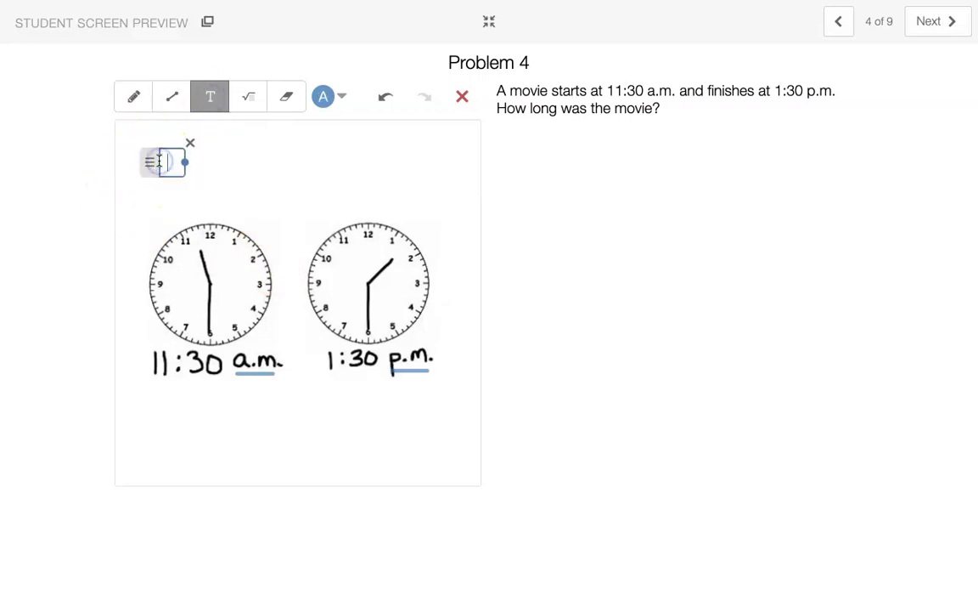
pyautogui.write('2 hour')
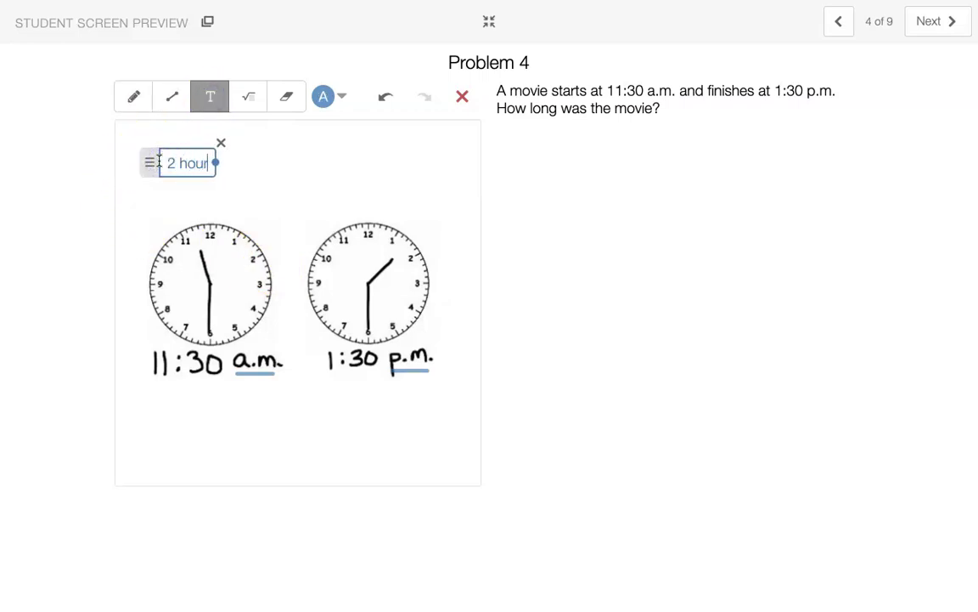
pyautogui.write('s wa')
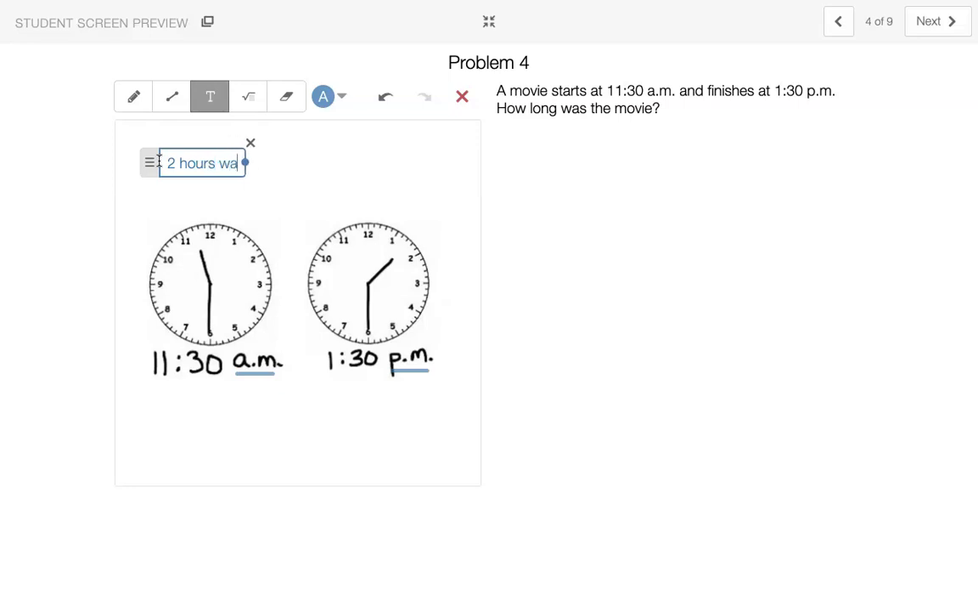
pyautogui.write('s the len')
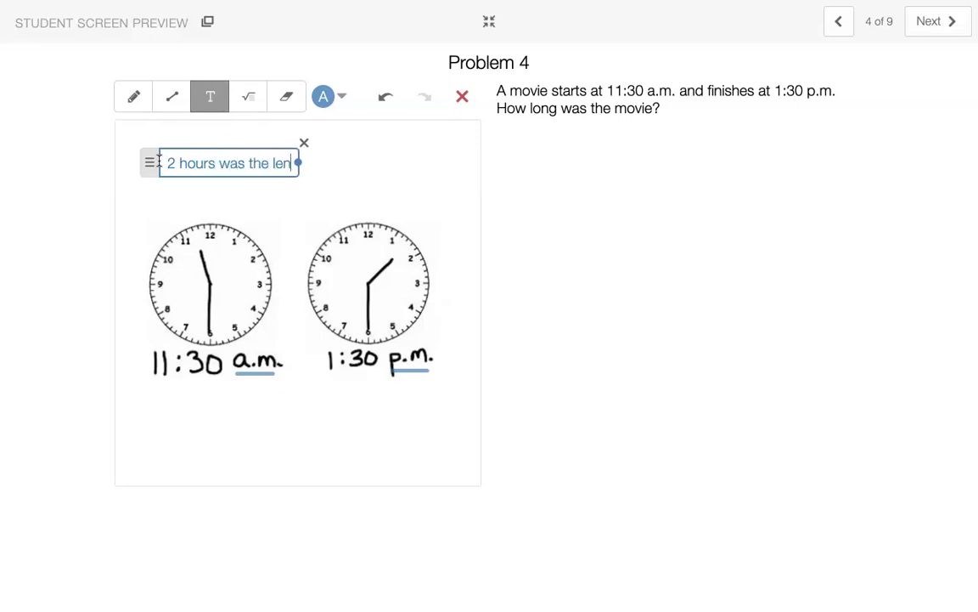
pyautogui.write('gth of the movie')
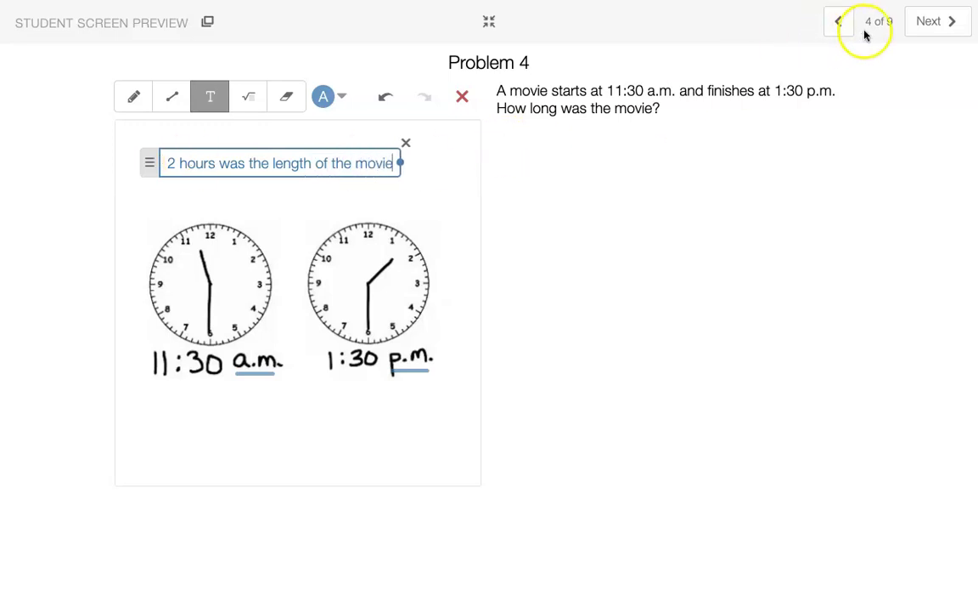
pyautogui.click(941, 23)
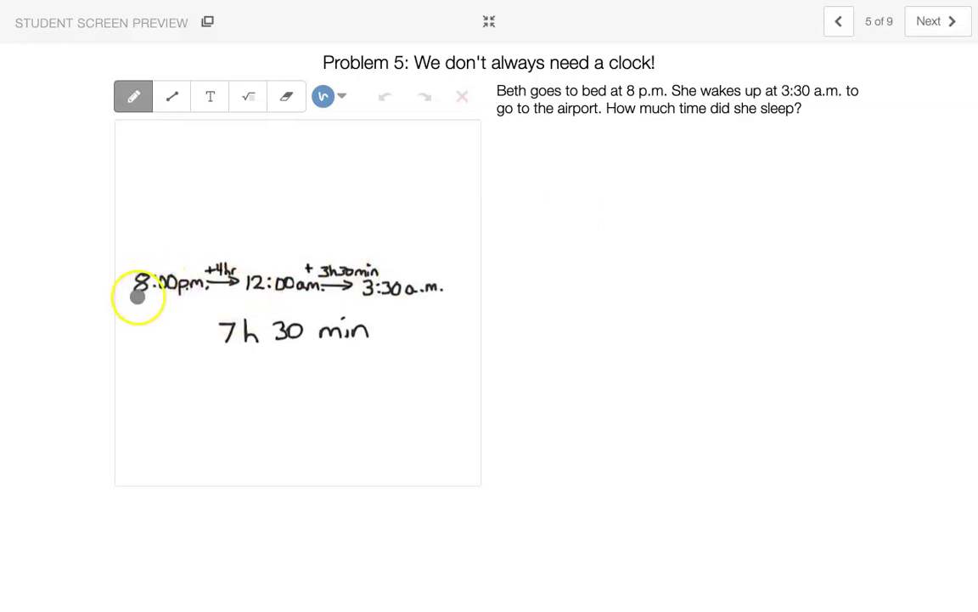
# Underline the 8:00pm, 12:00am and 3:30 times on Problem 5's timeline
pyautogui.moveTo(136, 296); pyautogui.dragTo(207, 295)
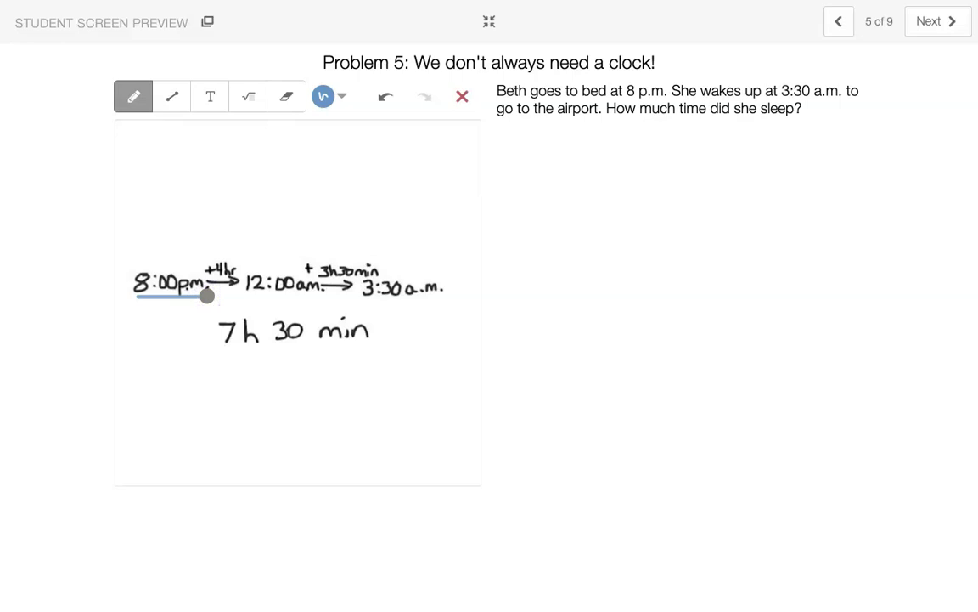
pyautogui.moveTo(245, 302); pyautogui.dragTo(297, 303)
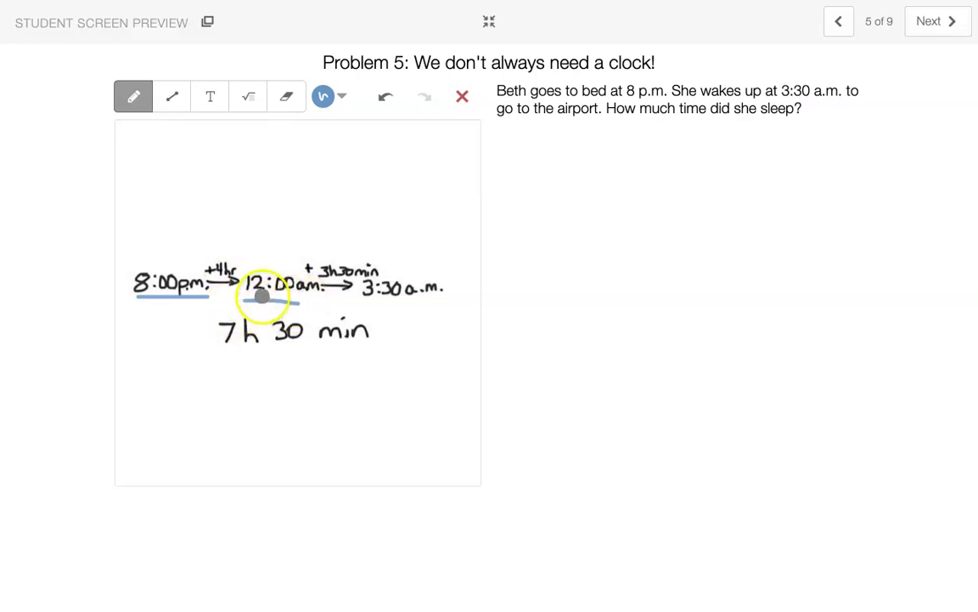
pyautogui.moveTo(362, 305); pyautogui.dragTo(412, 309)
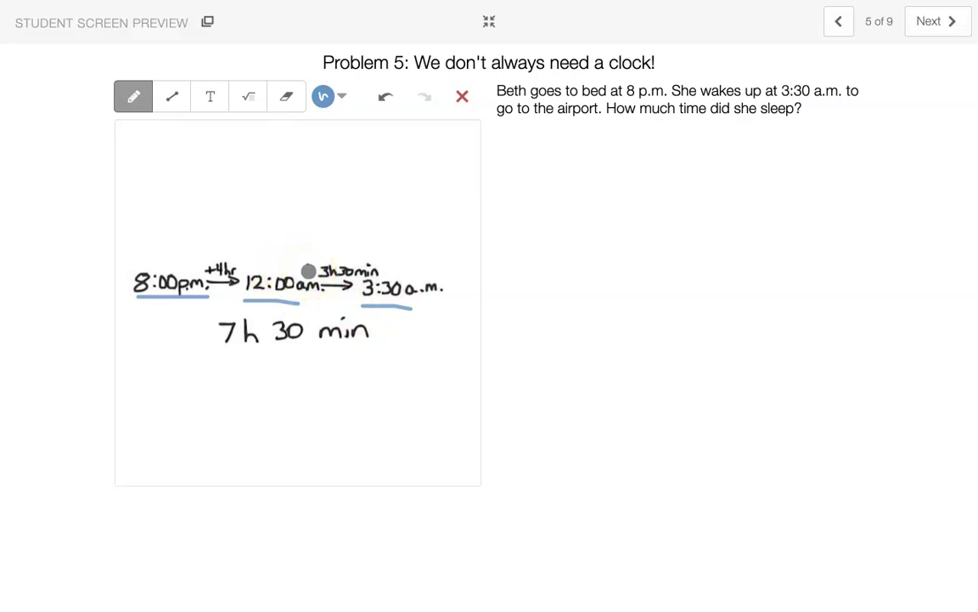
# Box the 3h and +4hr jumps, underline 7h in the answer, and advance to Problem 6
pyautogui.moveTo(308, 265); pyautogui.dragTo(308, 274)
pyautogui.moveTo(303, 268); pyautogui.dragTo(312, 268)
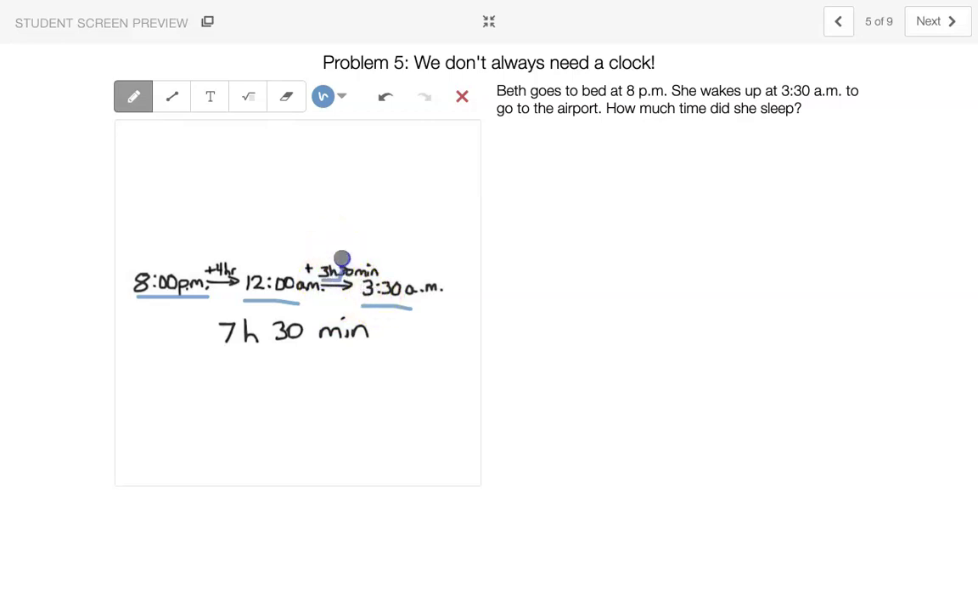
pyautogui.moveTo(341, 257)
pyautogui.mouseDown()
pyautogui.moveTo(318, 257)
pyautogui.moveTo(319, 280)
pyautogui.mouseUp()
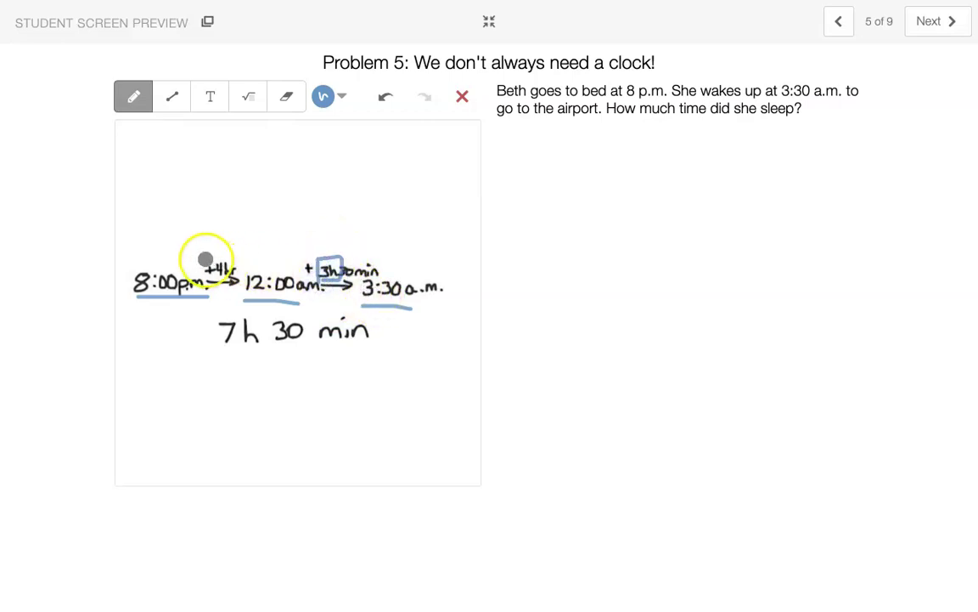
pyautogui.moveTo(207, 259)
pyautogui.mouseDown()
pyautogui.moveTo(227, 260)
pyautogui.moveTo(236, 278)
pyautogui.moveTo(210, 286)
pyautogui.moveTo(203, 262)
pyautogui.mouseUp()
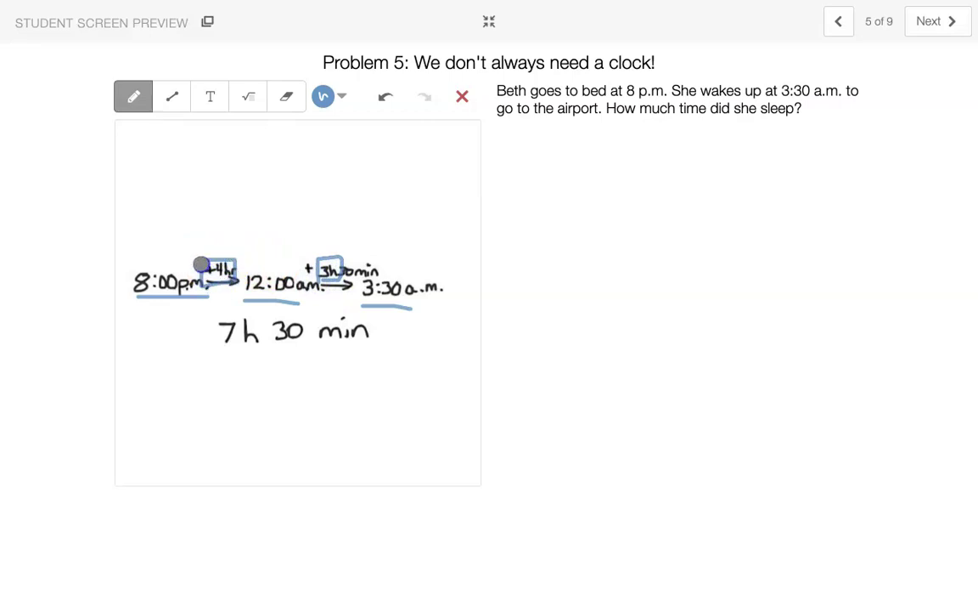
pyautogui.moveTo(210, 349); pyautogui.dragTo(246, 350)
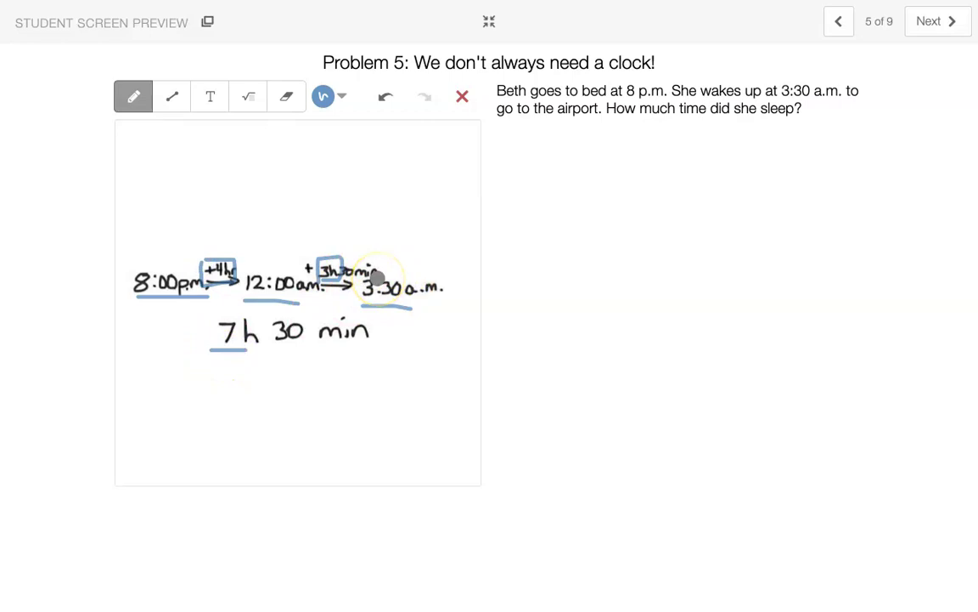
pyautogui.click(944, 23)
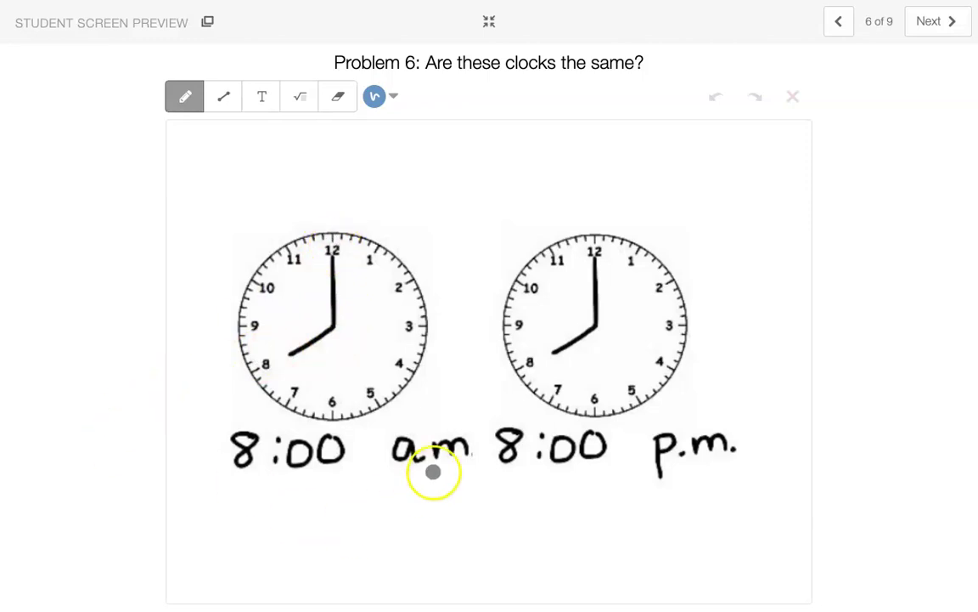
# Underline am under the left clock and p.m. under the right, and write 'No' above them
pyautogui.moveTo(400, 476); pyautogui.dragTo(458, 476)
pyautogui.click(690, 456)
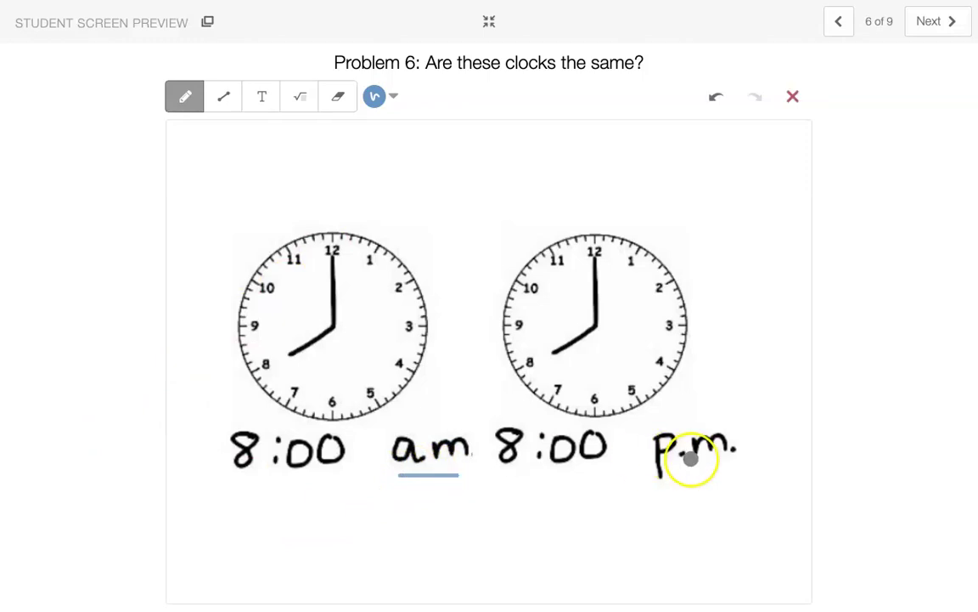
pyautogui.moveTo(668, 466); pyautogui.dragTo(746, 468)
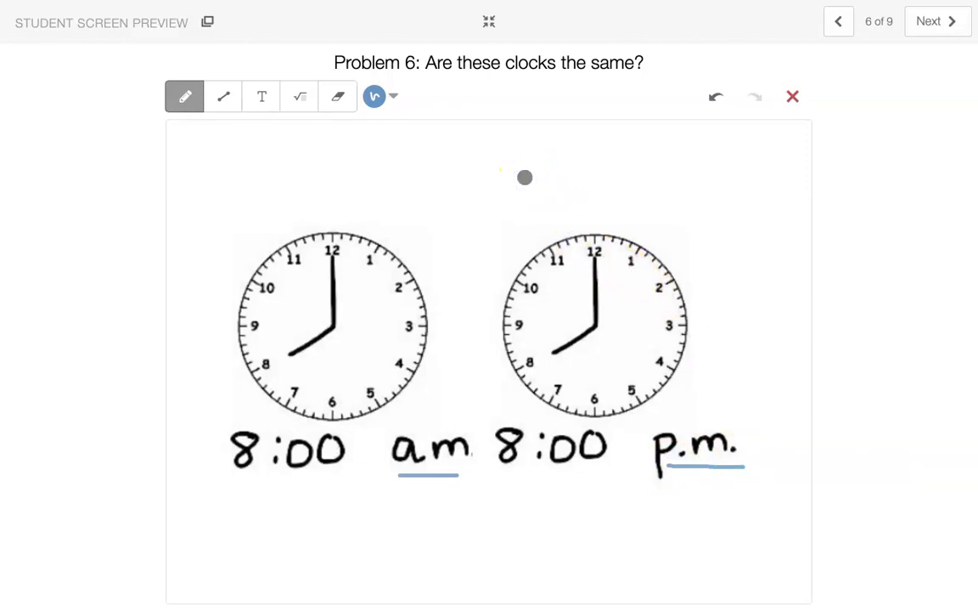
pyautogui.moveTo(525, 176)
pyautogui.mouseDown()
pyautogui.moveTo(524, 198)
pyautogui.moveTo(524, 177)
pyautogui.moveTo(551, 196)
pyautogui.moveTo(553, 165)
pyautogui.moveTo(581, 197)
pyautogui.moveTo(563, 182)
pyautogui.mouseUp()
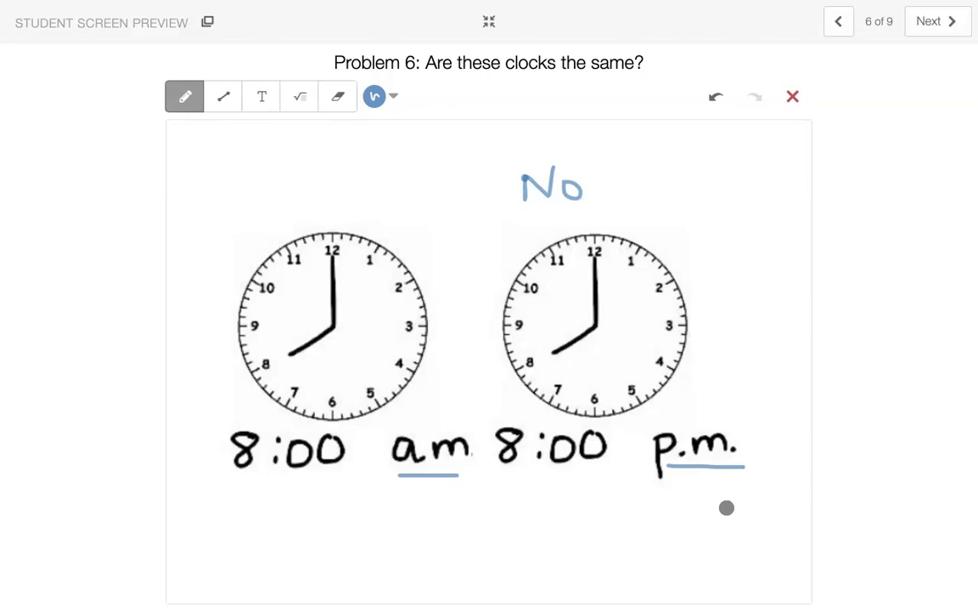
# Go to Problem 7 and underline p.m. under 7:30 and a.m. under 12:30
pyautogui.click(937, 28)
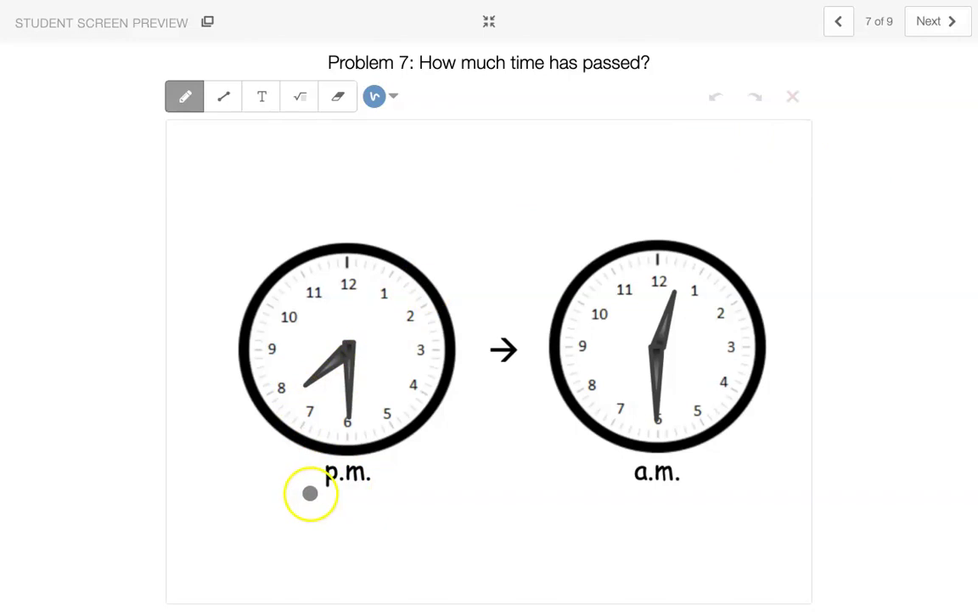
pyautogui.moveTo(321, 487); pyautogui.dragTo(369, 492)
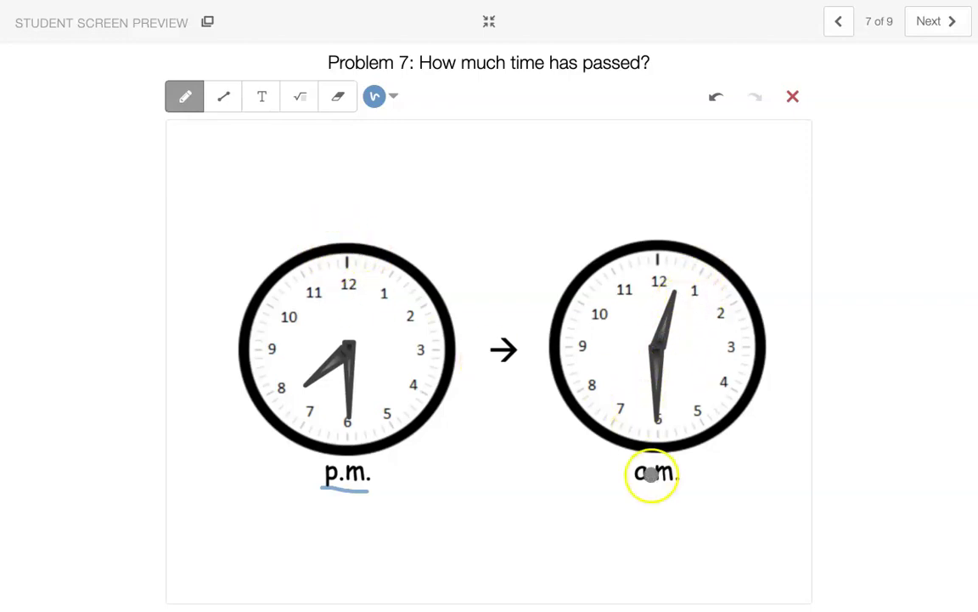
pyautogui.moveTo(633, 496); pyautogui.dragTo(676, 491)
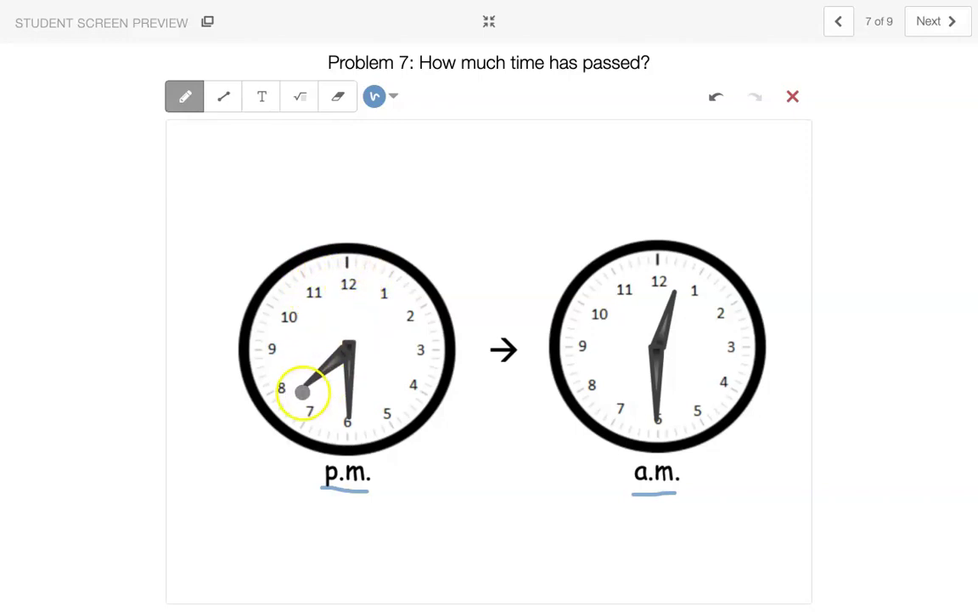
# Draw an arc from 8 to 12 on the p.m. clock and type '5 hours' above it
pyautogui.moveTo(302, 387)
pyautogui.mouseDown()
pyautogui.moveTo(282, 367)
pyautogui.moveTo(293, 312)
pyautogui.moveTo(329, 283)
pyautogui.moveTo(362, 278)
pyautogui.moveTo(374, 286)
pyautogui.mouseUp()
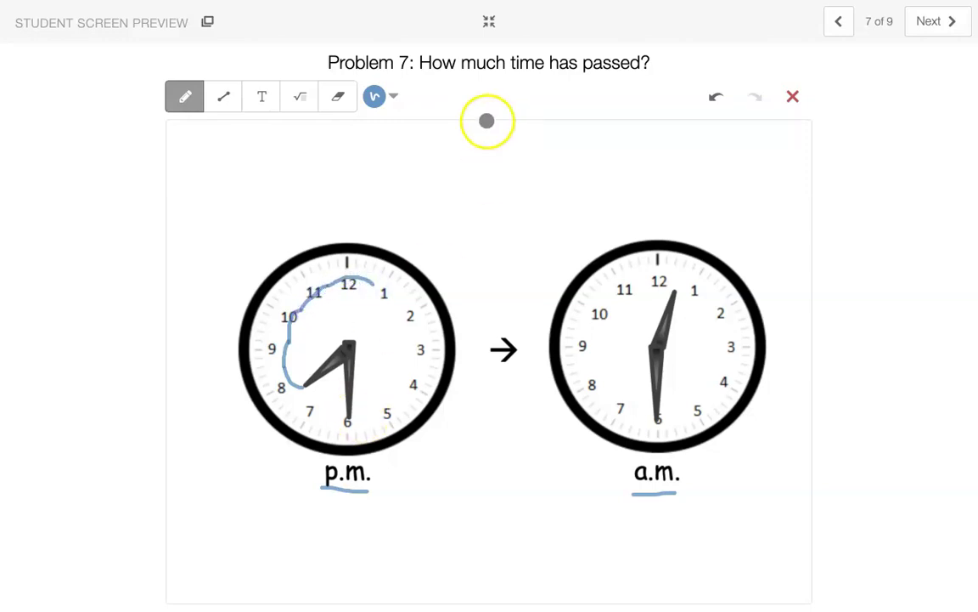
pyautogui.click(262, 96)
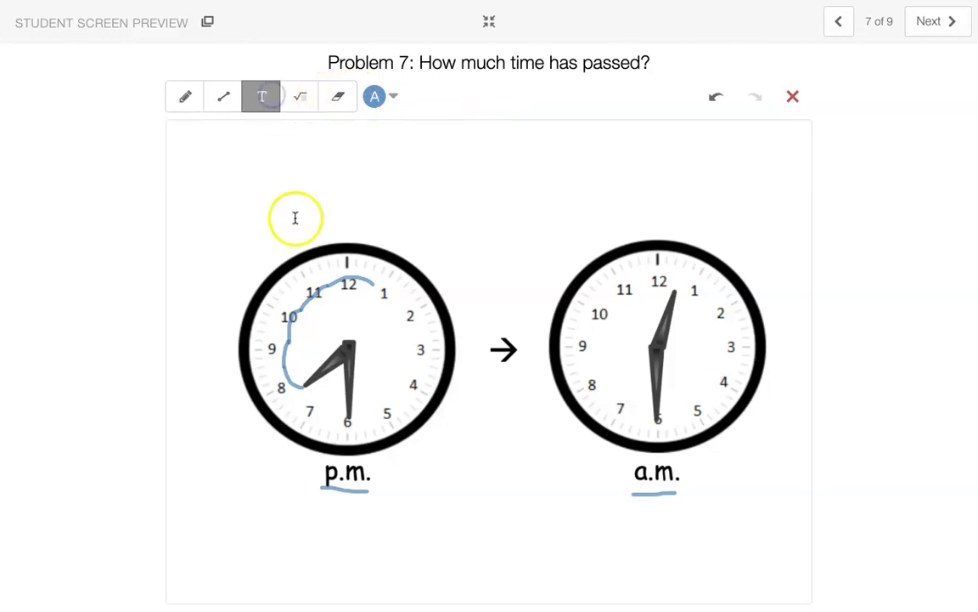
pyautogui.click(299, 196)
pyautogui.write('5')
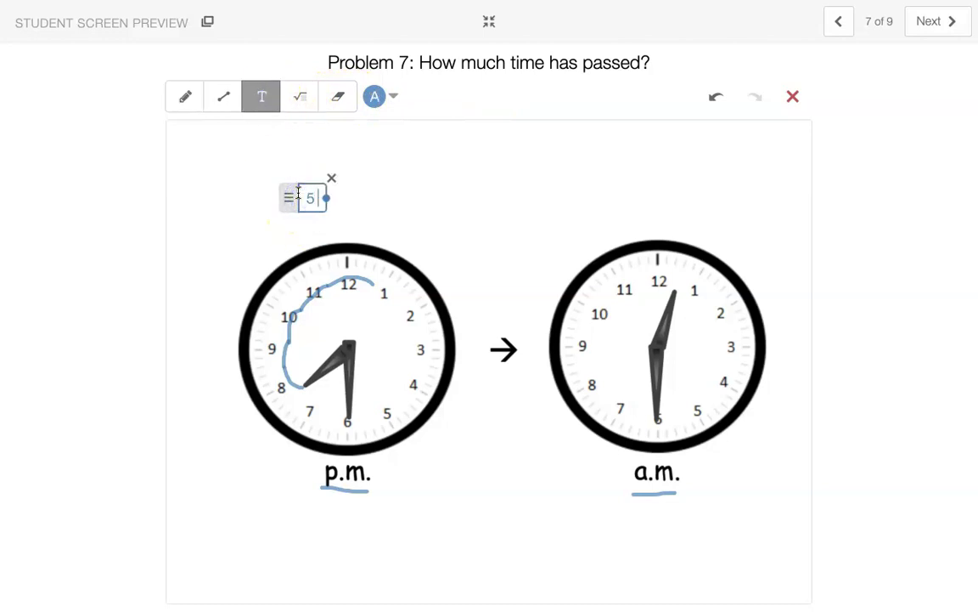
pyautogui.write(' hours')
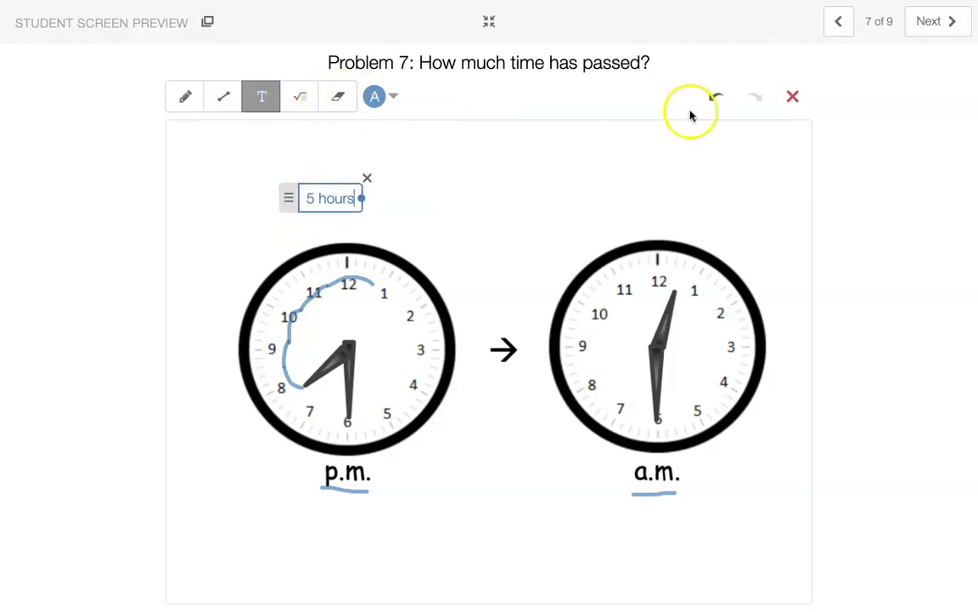
# Skip past Problem 8 to the 9 of 9 Summary screen
pyautogui.click(936, 25)
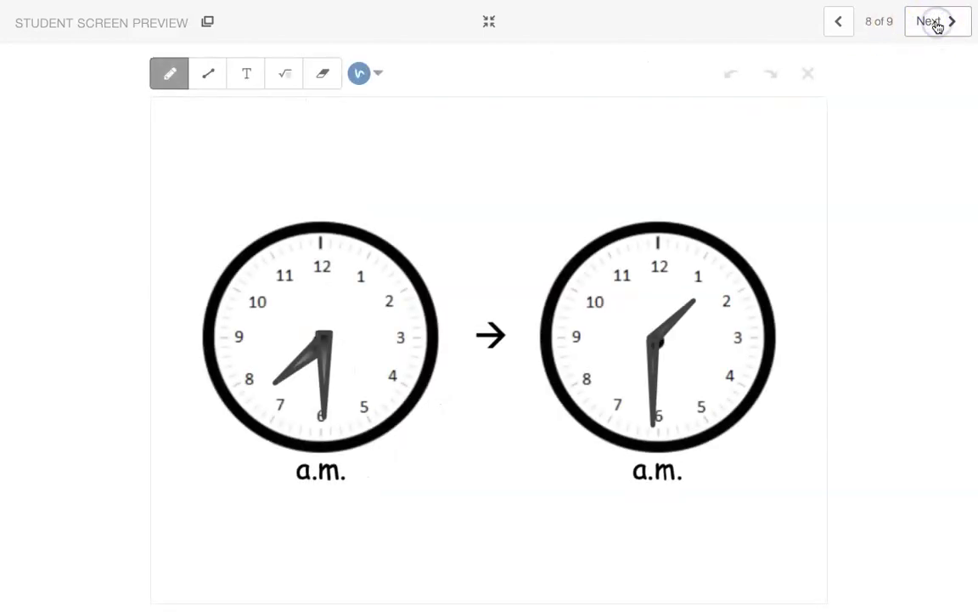
pyautogui.click(937, 27)
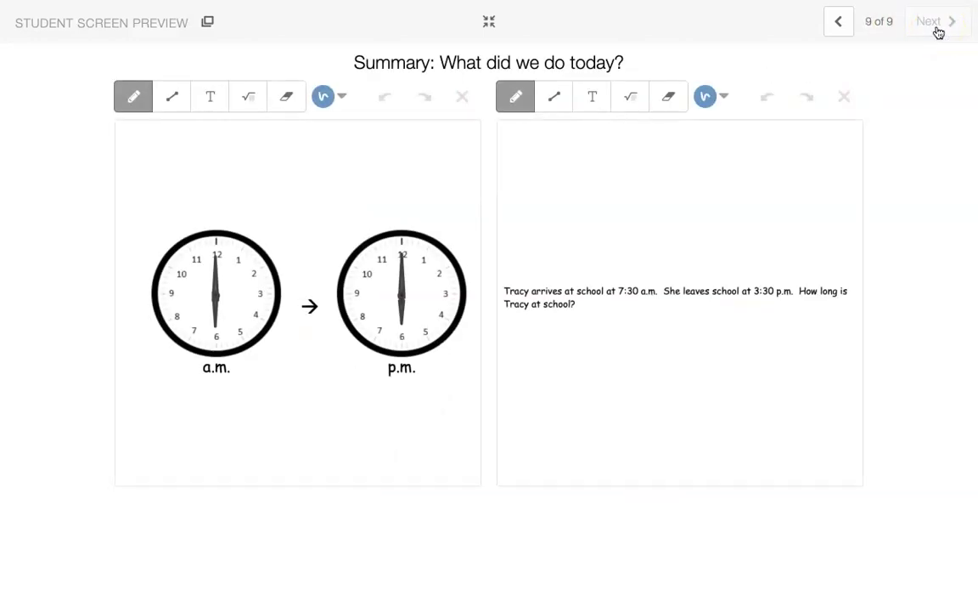